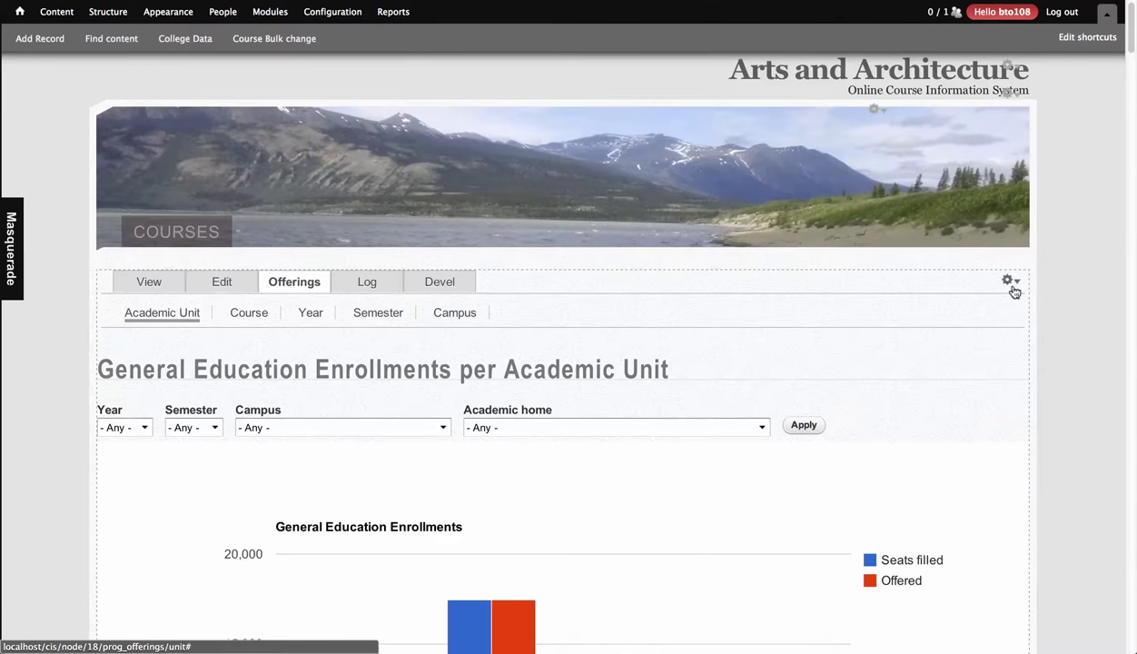
Open the Per Program Charts view in the Views editor.
scroll(1036, 305, down, 2)
scroll(1046, 322, down, 3)
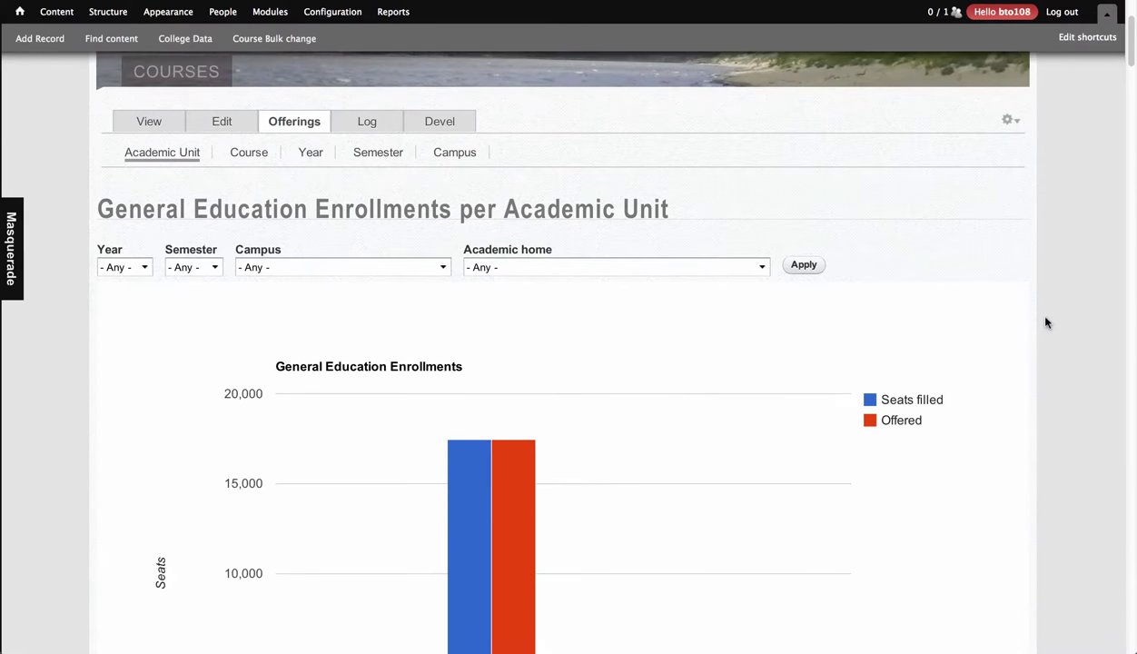
scroll(1045, 323, up, 2)
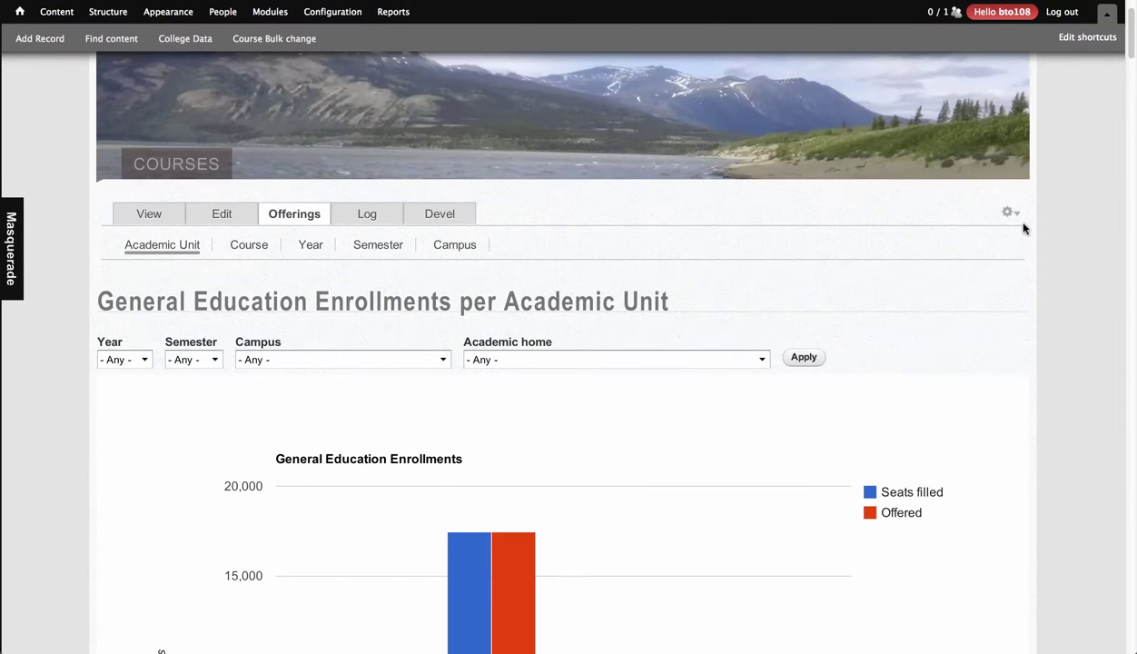
scroll(1012, 321, down, 6)
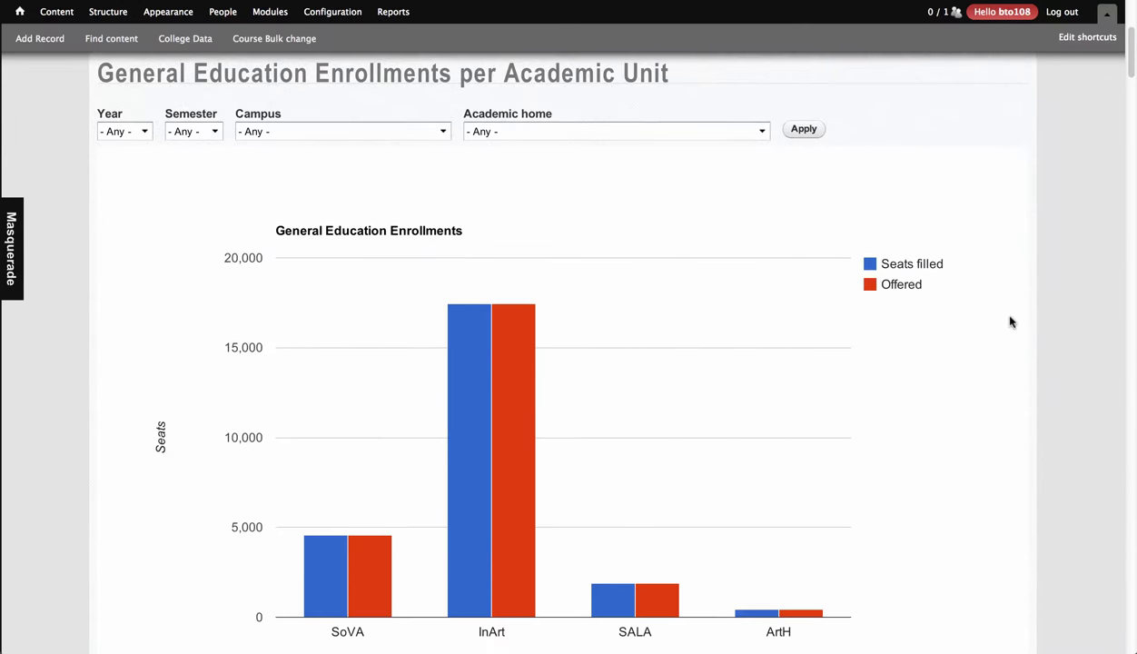
mouse_move(523, 404)
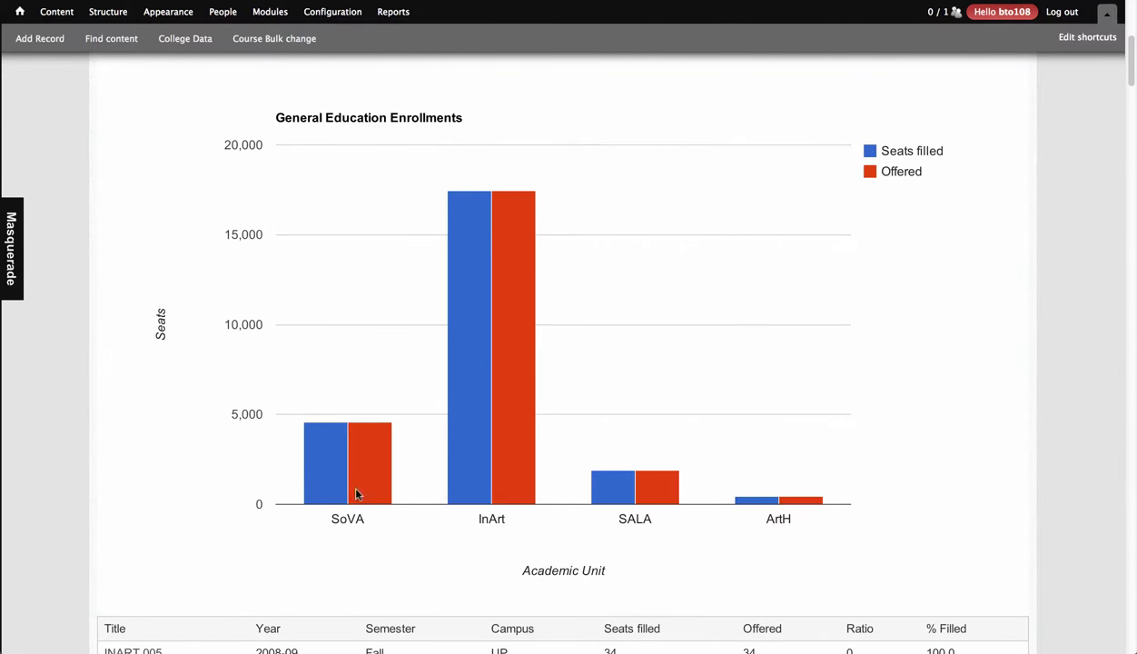
scroll(865, 452, up, 6)
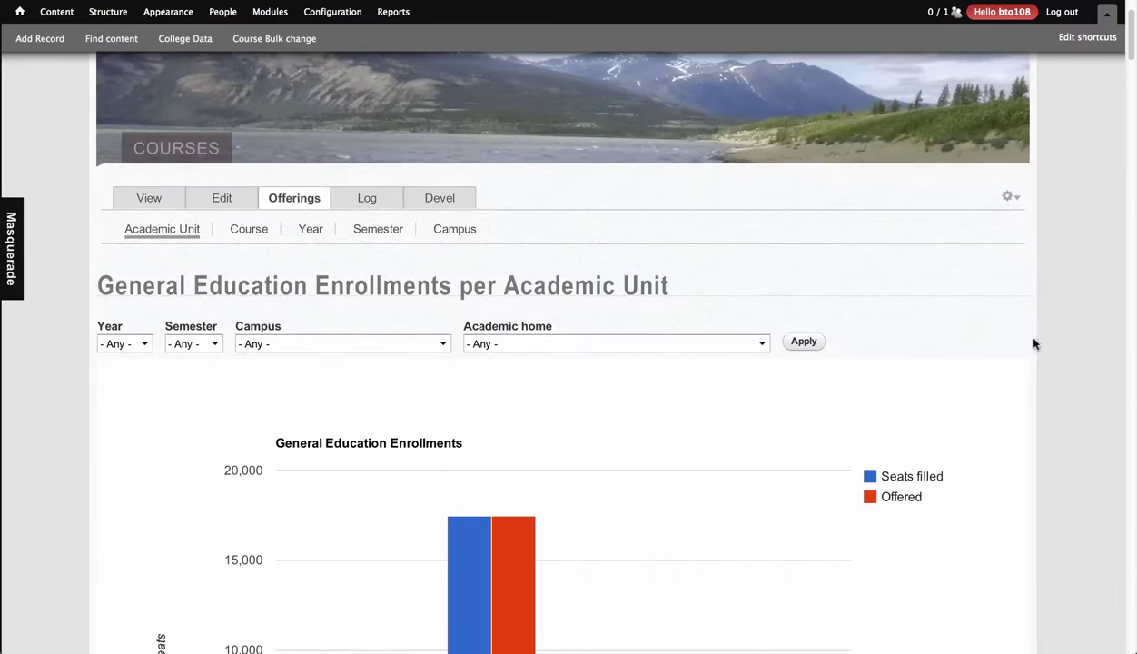
click(1008, 197)
click(997, 220)
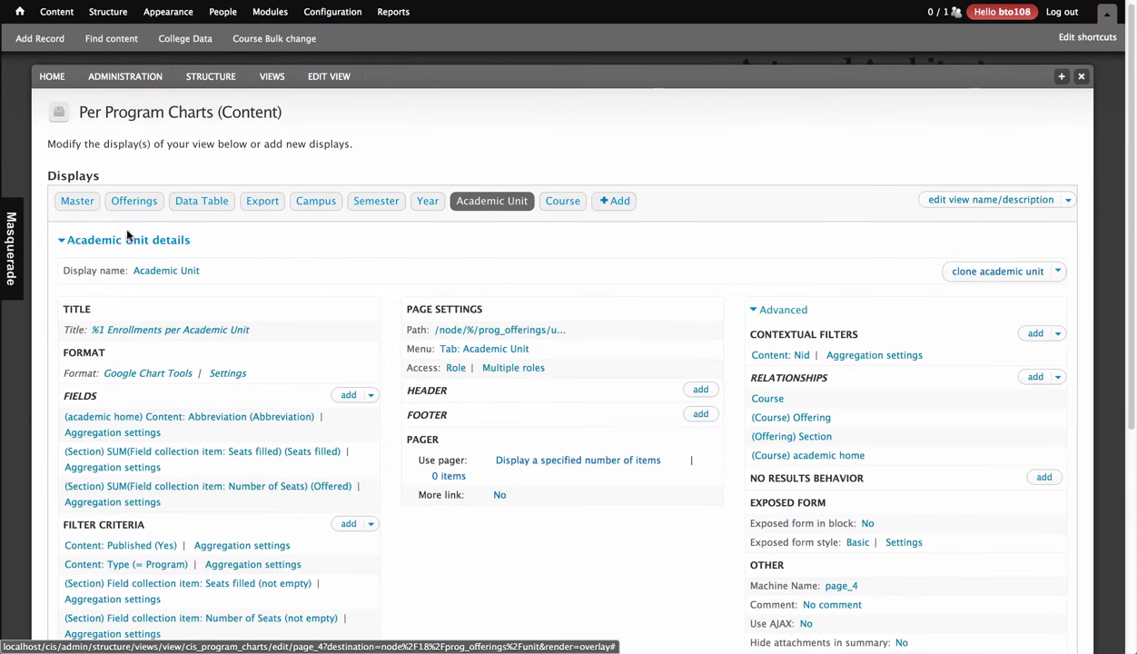
Uncheck Responsive chart in the Academic Unit chart format settings and apply to this display.
scroll(261, 361, down, 1)
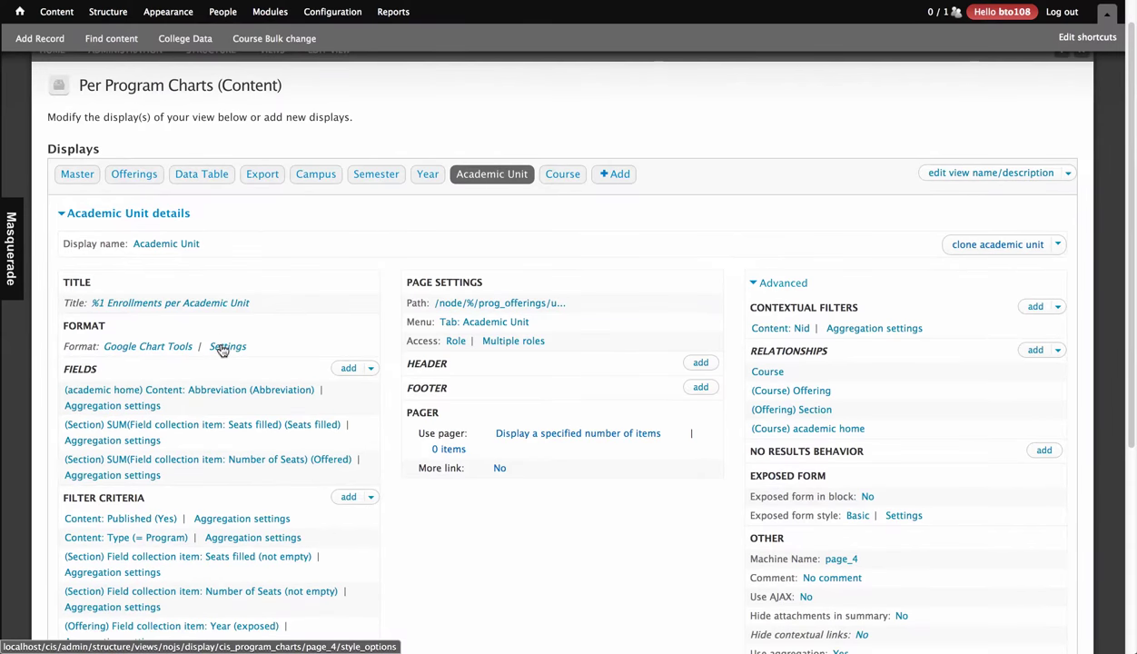
click(224, 348)
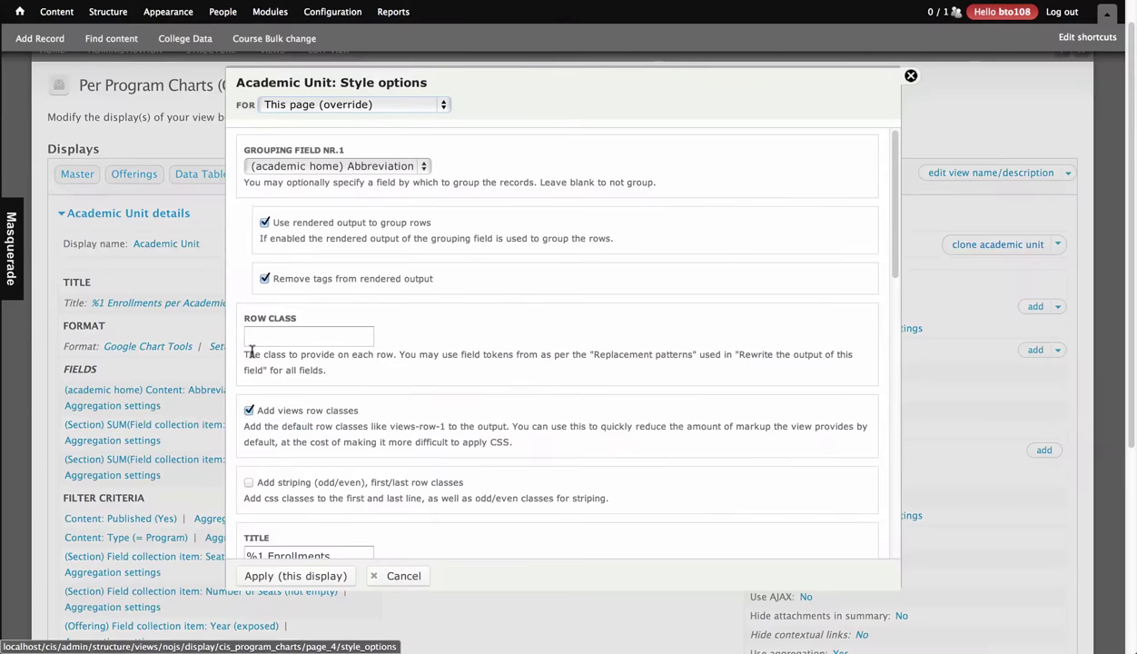
scroll(638, 377, down, 10)
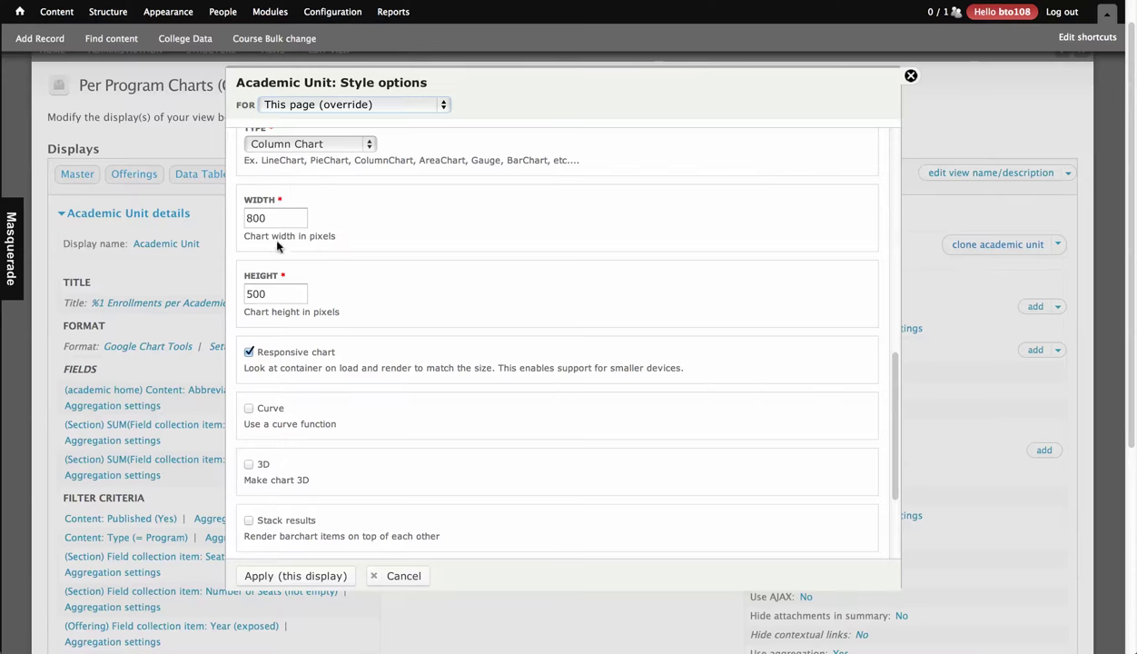
click(249, 352)
click(271, 585)
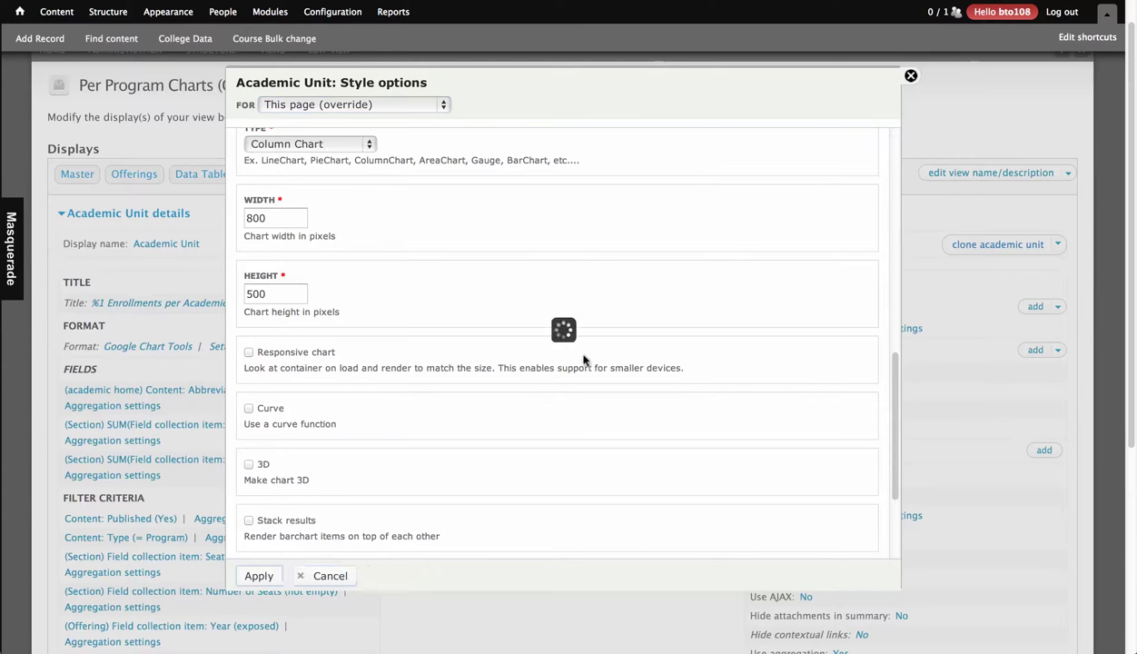
Save the Per Program Charts view and review the fixed-size General Education Enrollments chart.
click(946, 160)
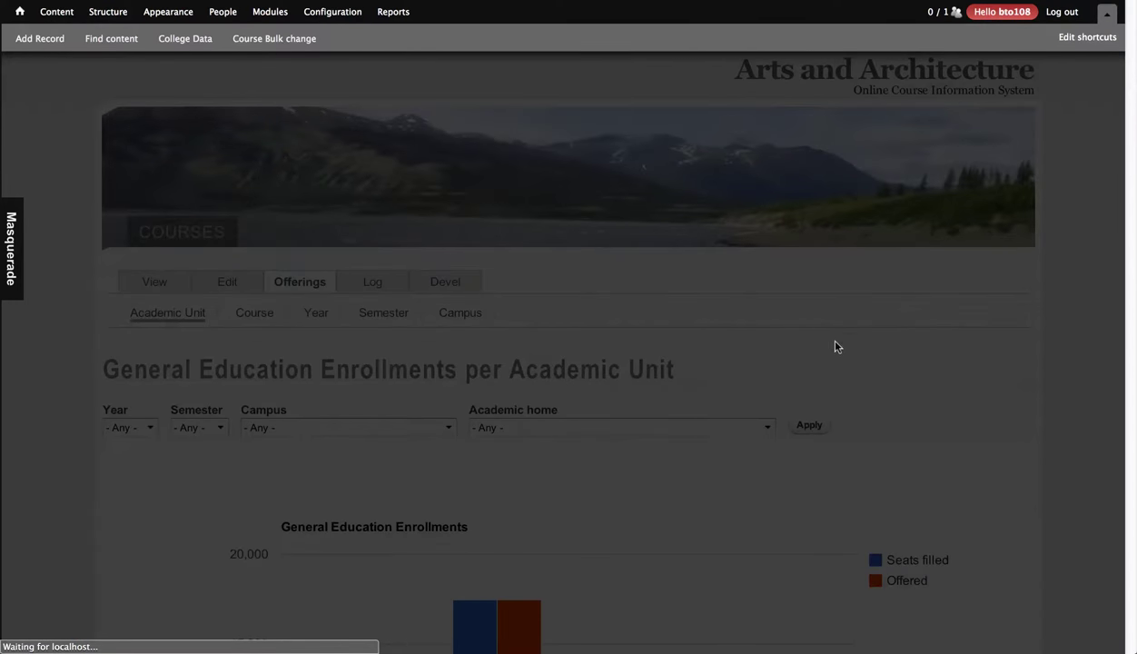
scroll(925, 427, down, 3)
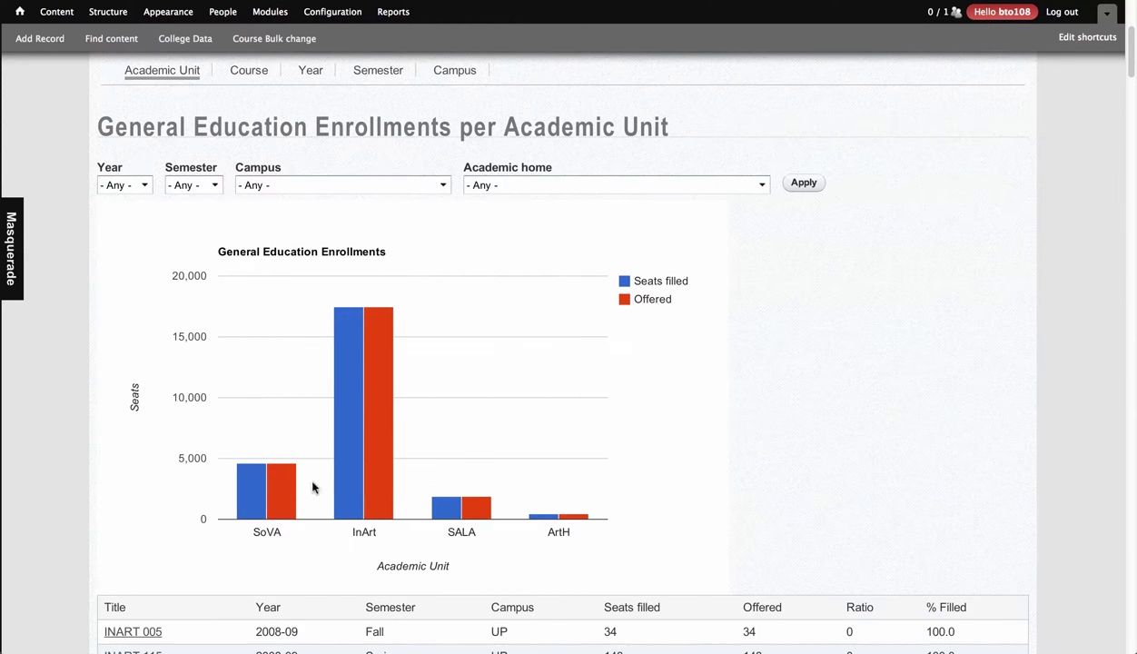
scroll(995, 350, up, 2)
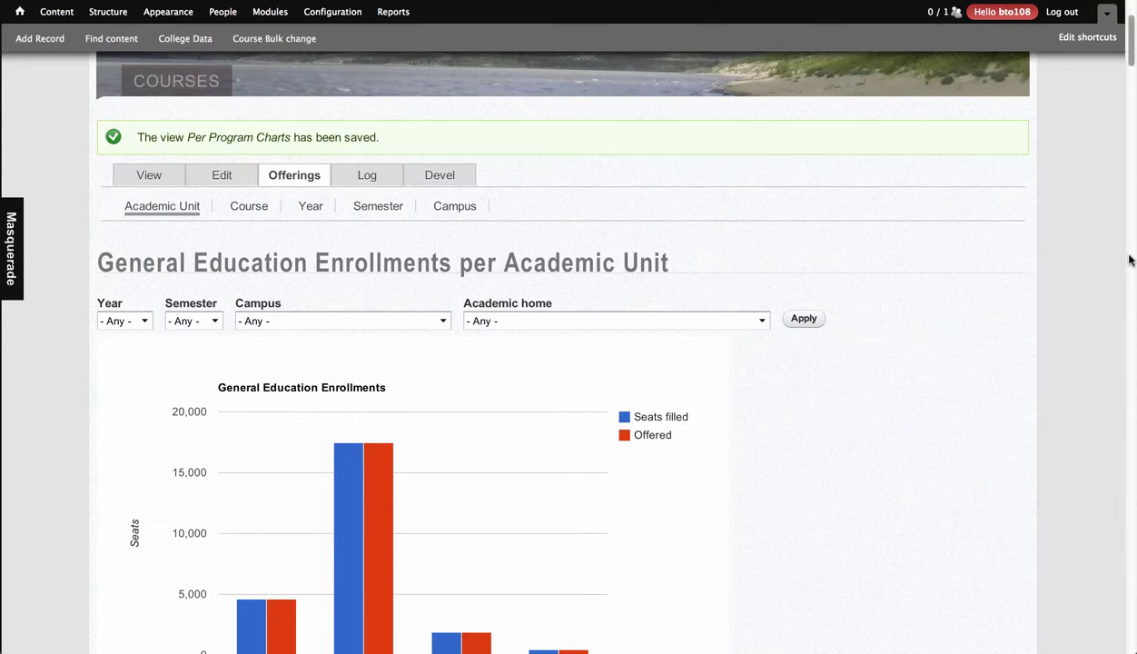
Narrow the browser window to see the fixed-width chart cut off, then widen it back.
drag(1130, 256, 283, 342)
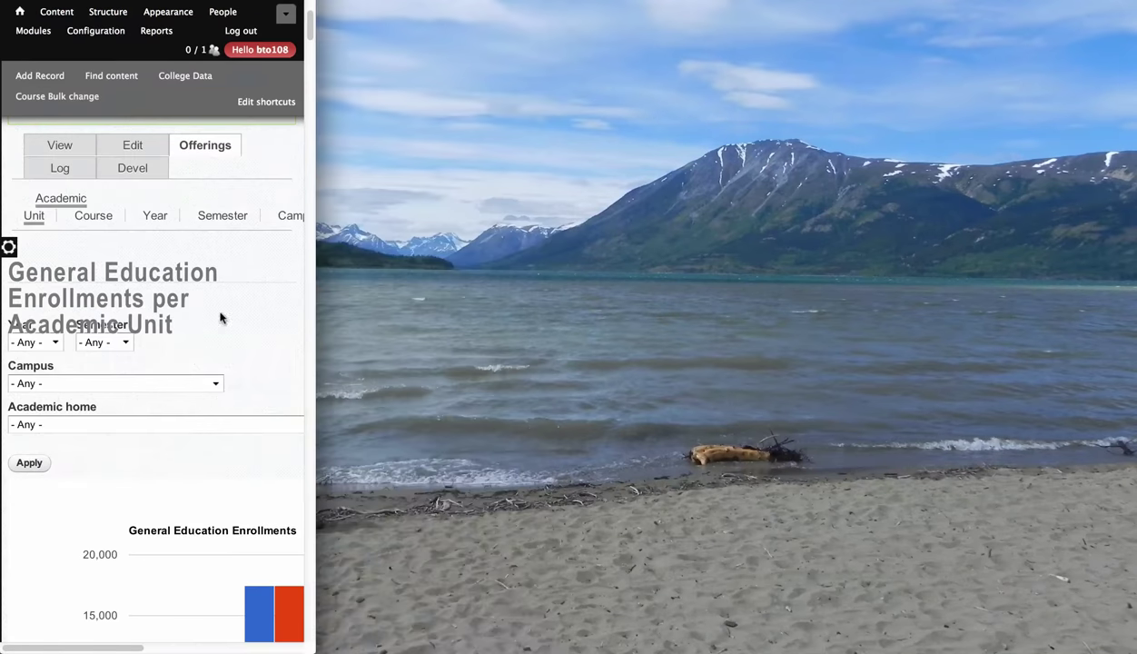
scroll(171, 259, down, 10)
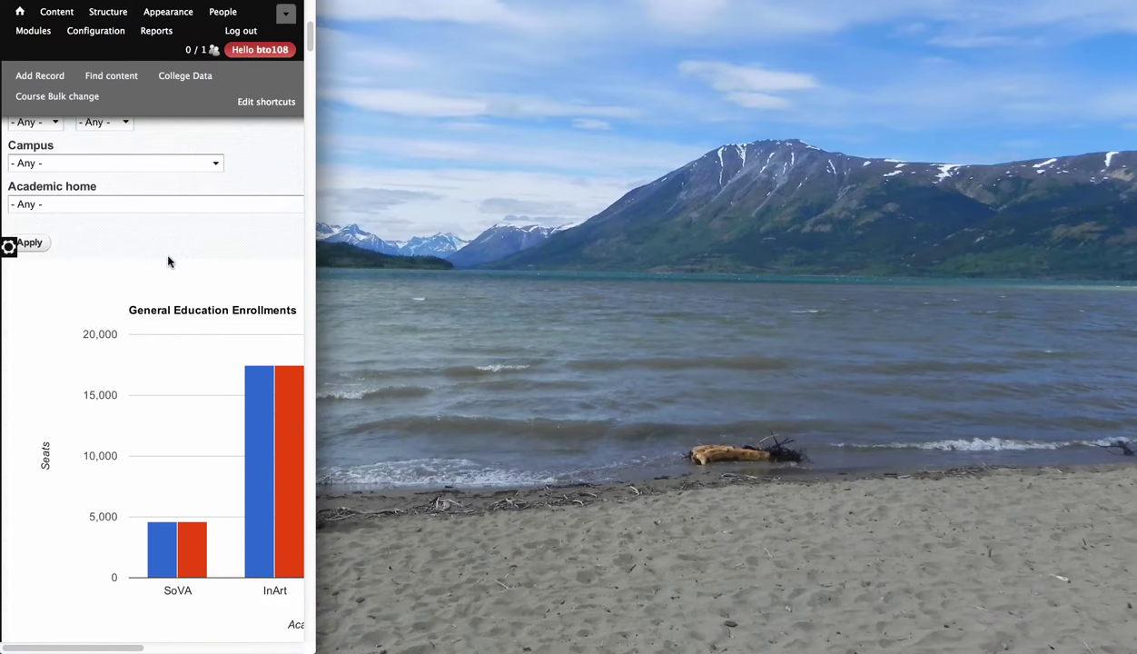
scroll(165, 264, up, 3)
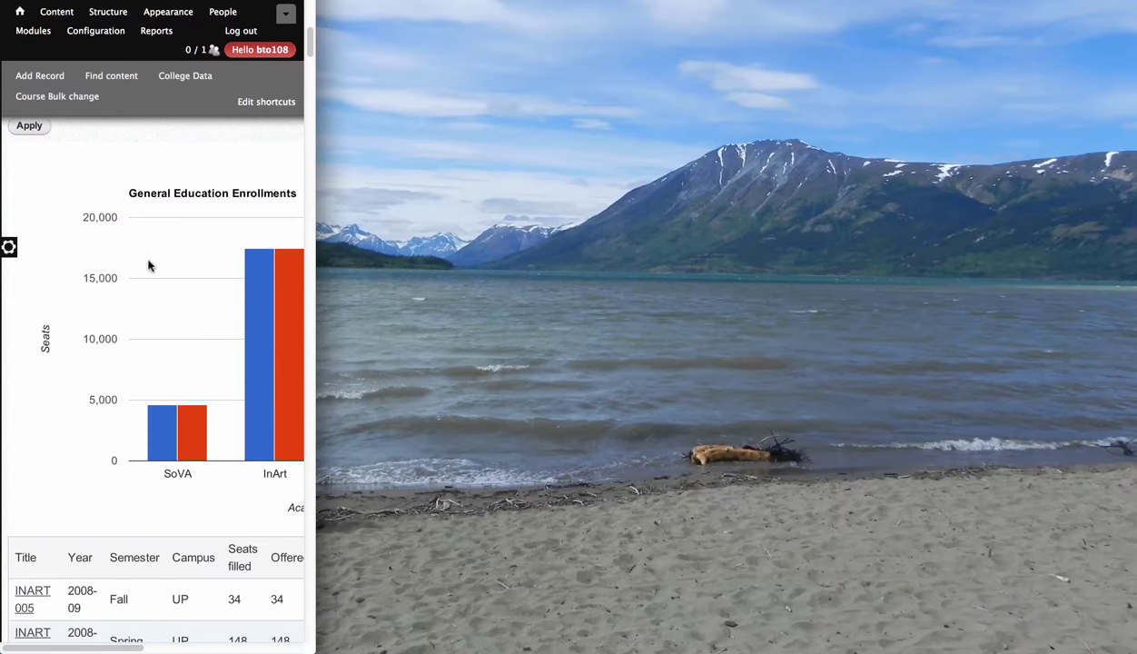
scroll(150, 259, right, 5)
scroll(151, 261, left, 5)
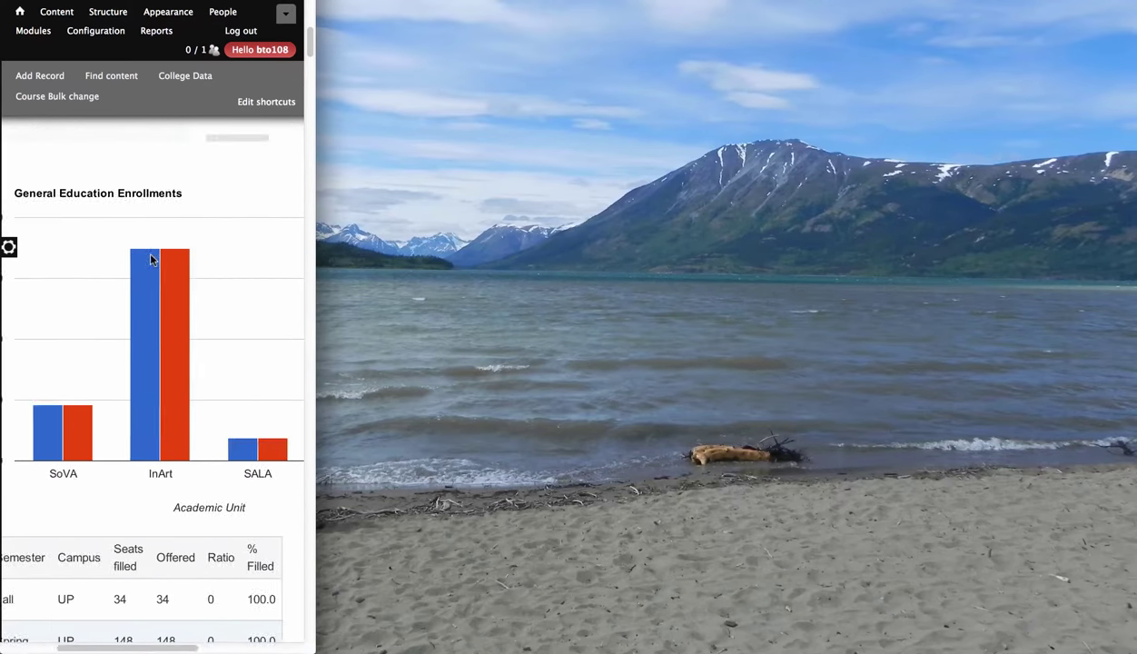
scroll(150, 260, up, 5)
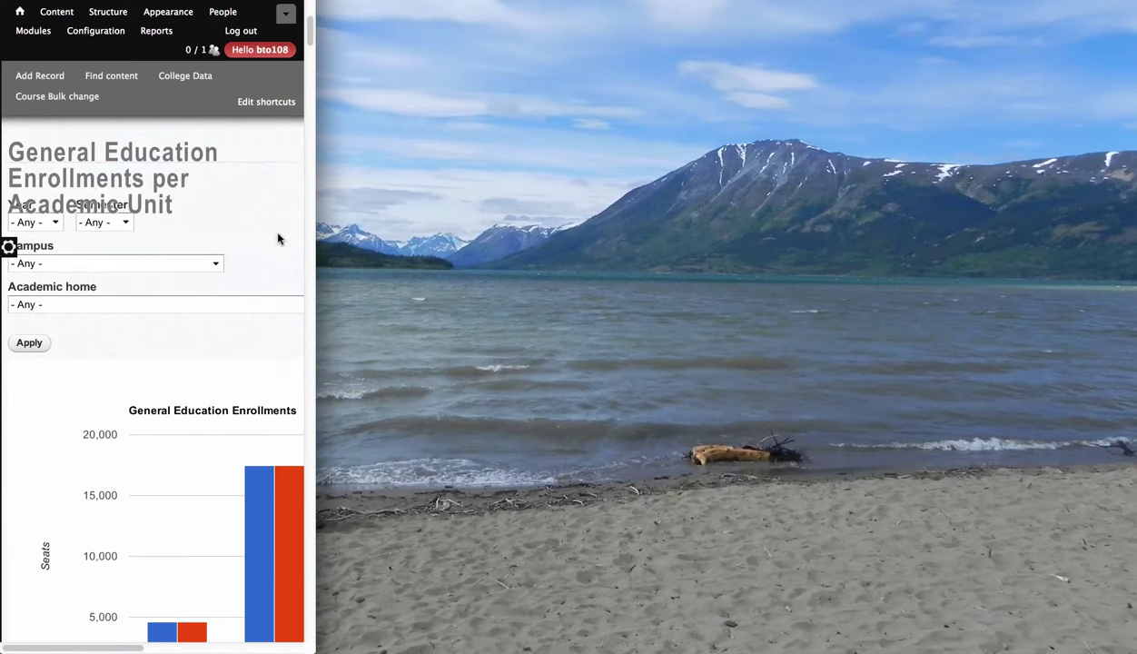
drag(318, 230, 1024, 293)
scroll(898, 351, up, 2)
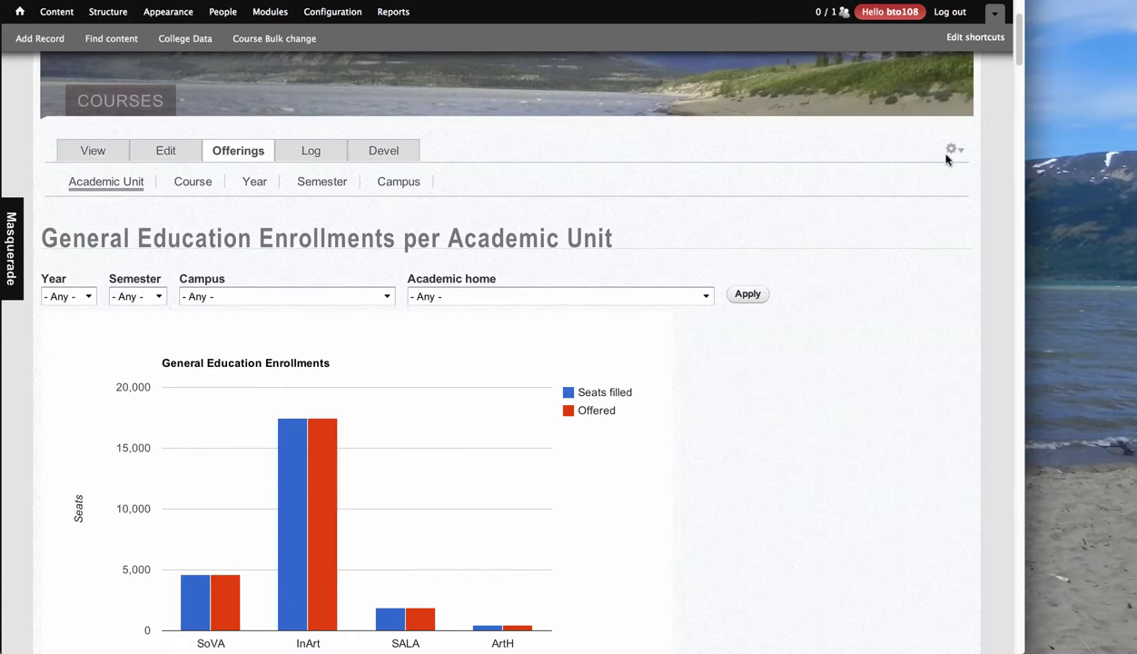
Re-enable Responsive chart in the Academic Unit chart settings, apply it, and save the view.
click(952, 149)
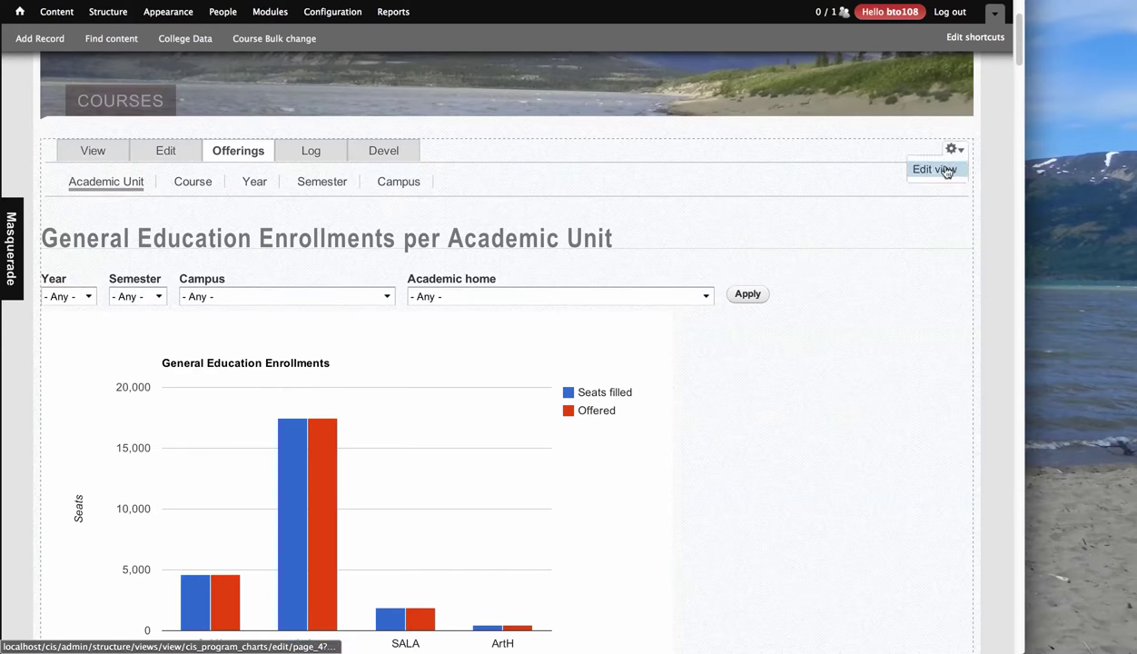
click(947, 169)
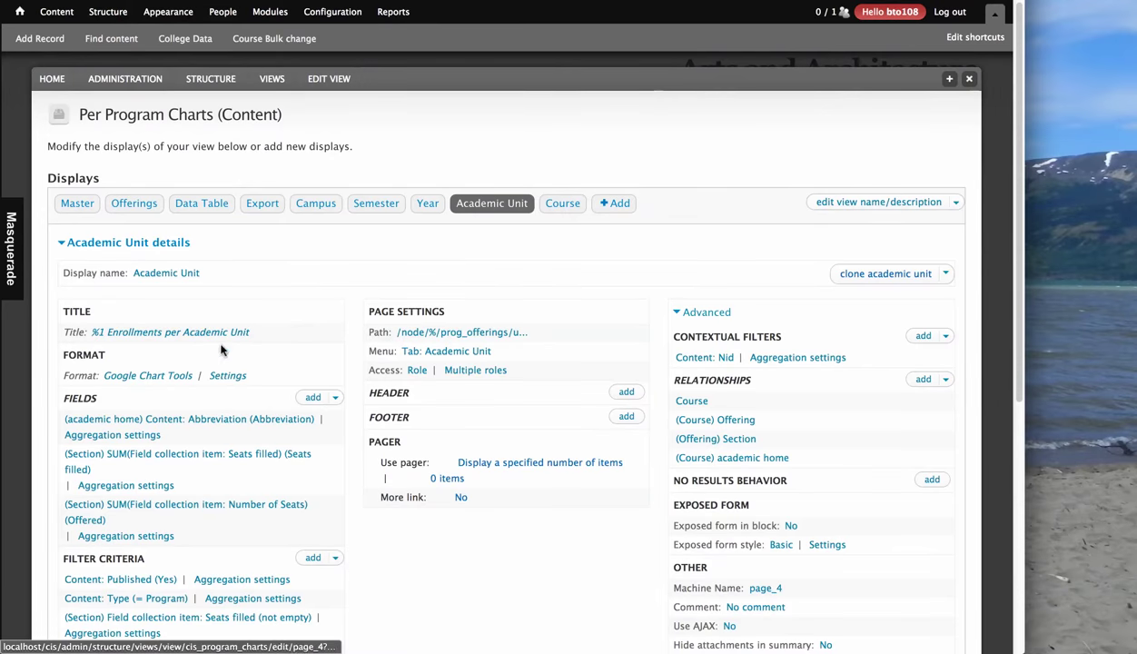
click(221, 375)
scroll(258, 381, down, 1)
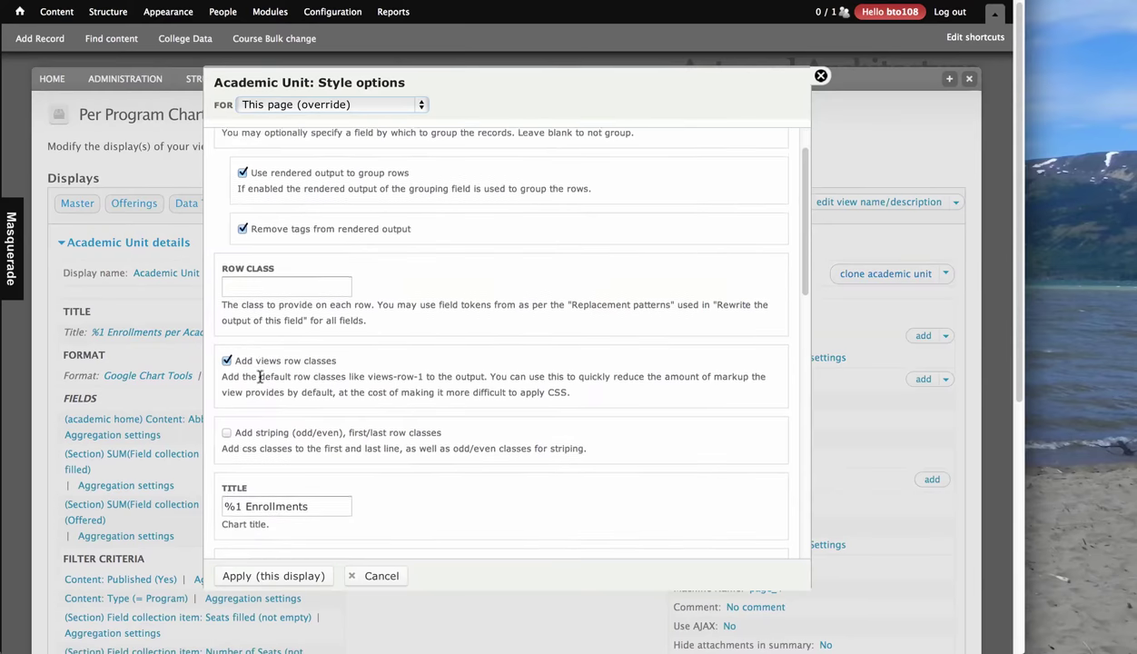
scroll(258, 381, down, 12)
click(226, 392)
click(275, 576)
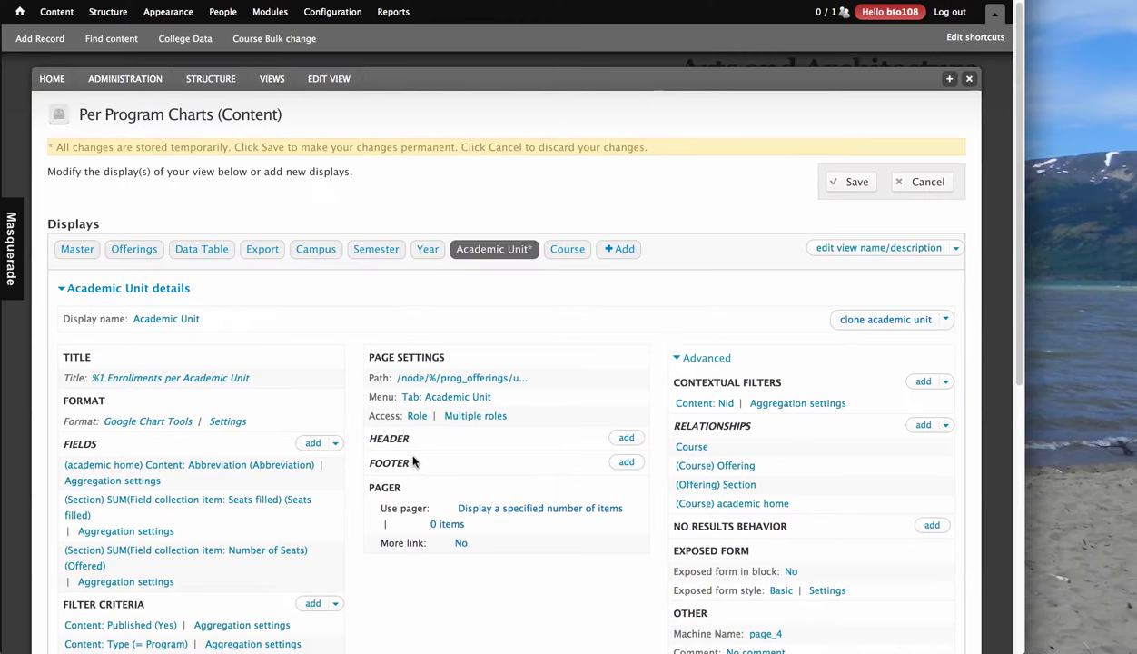
click(849, 181)
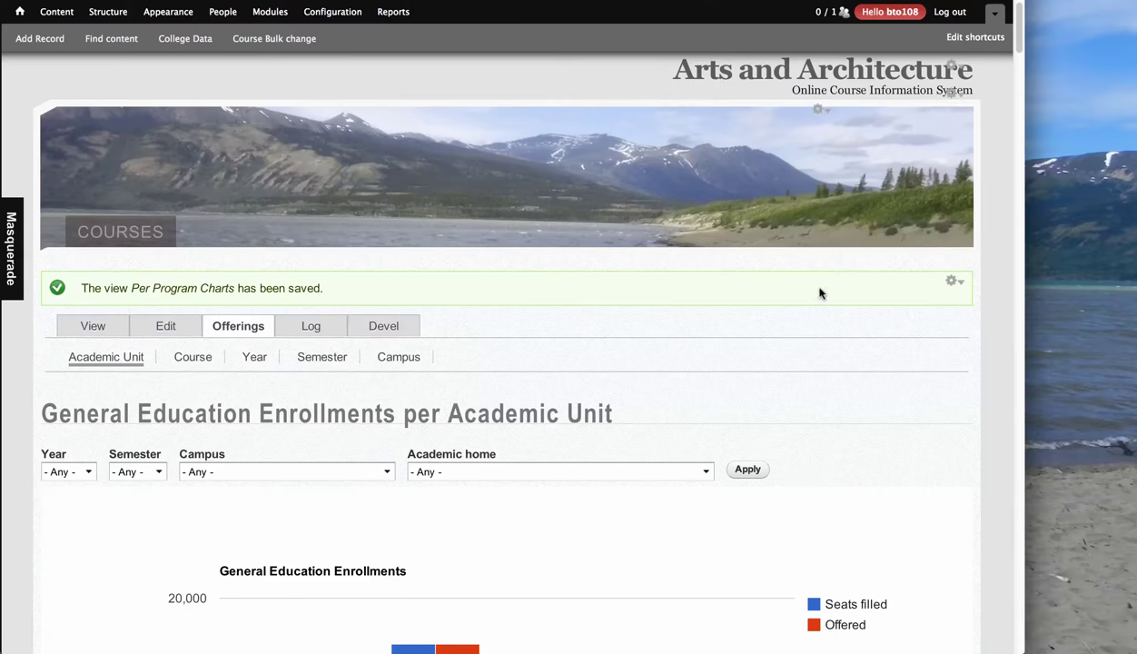
Scroll down to the full enrollments column chart and widen the window so it stretches.
scroll(880, 323, down, 2)
scroll(867, 329, down, 2)
scroll(895, 285, down, 2)
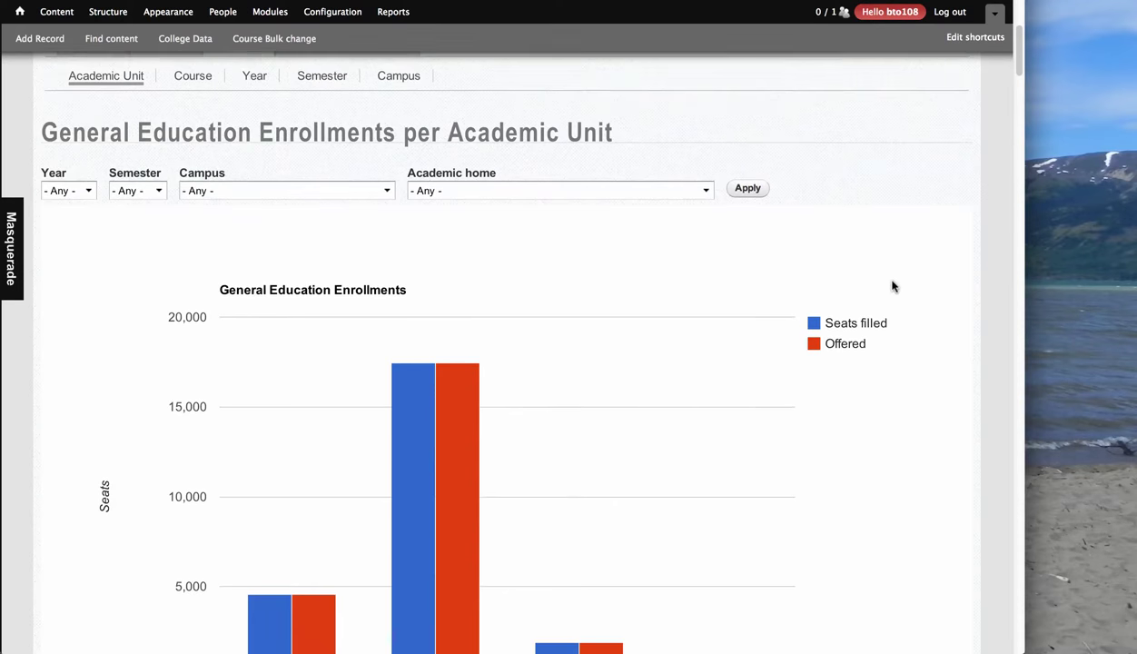
scroll(895, 285, down, 1)
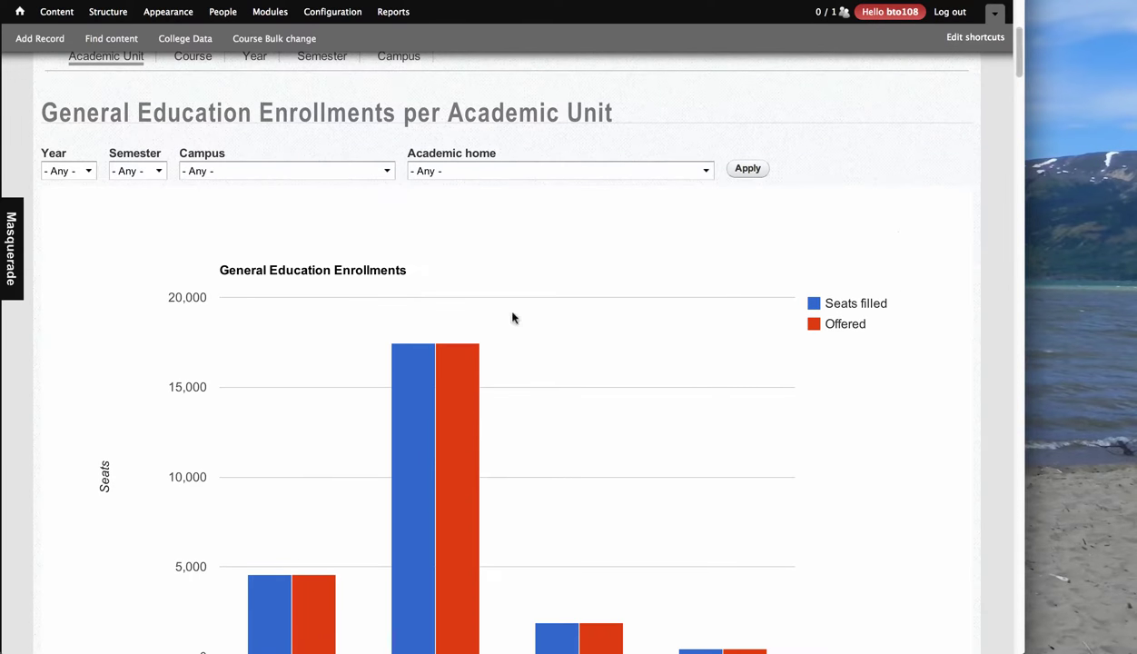
scroll(672, 374, down, 2)
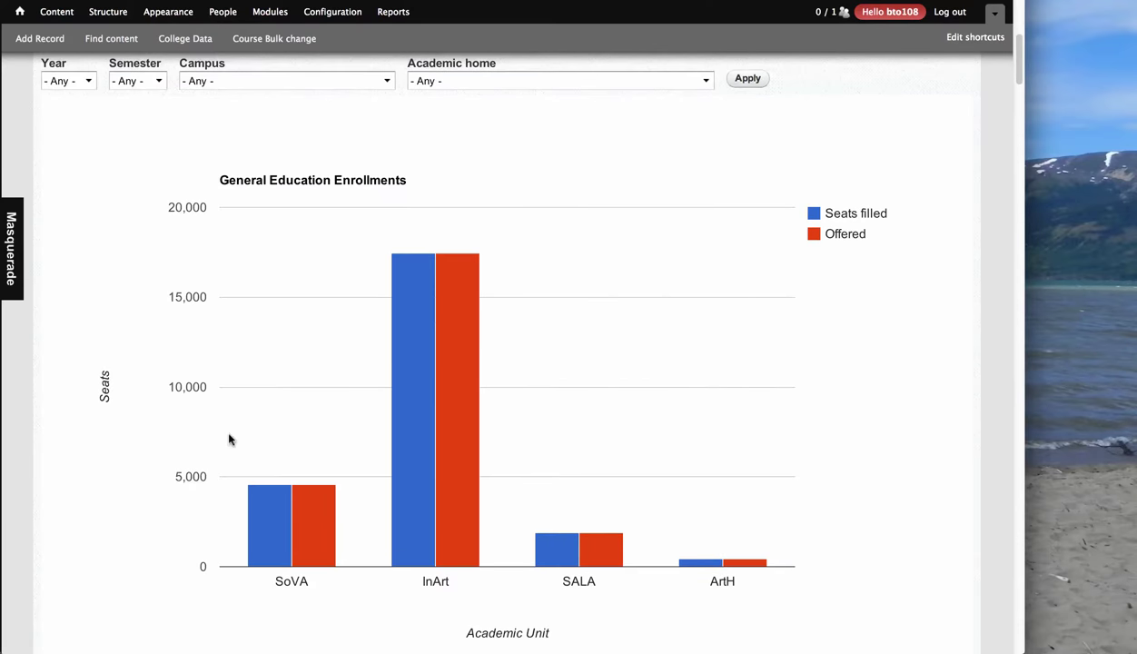
drag(1013, 238, 1133, 241)
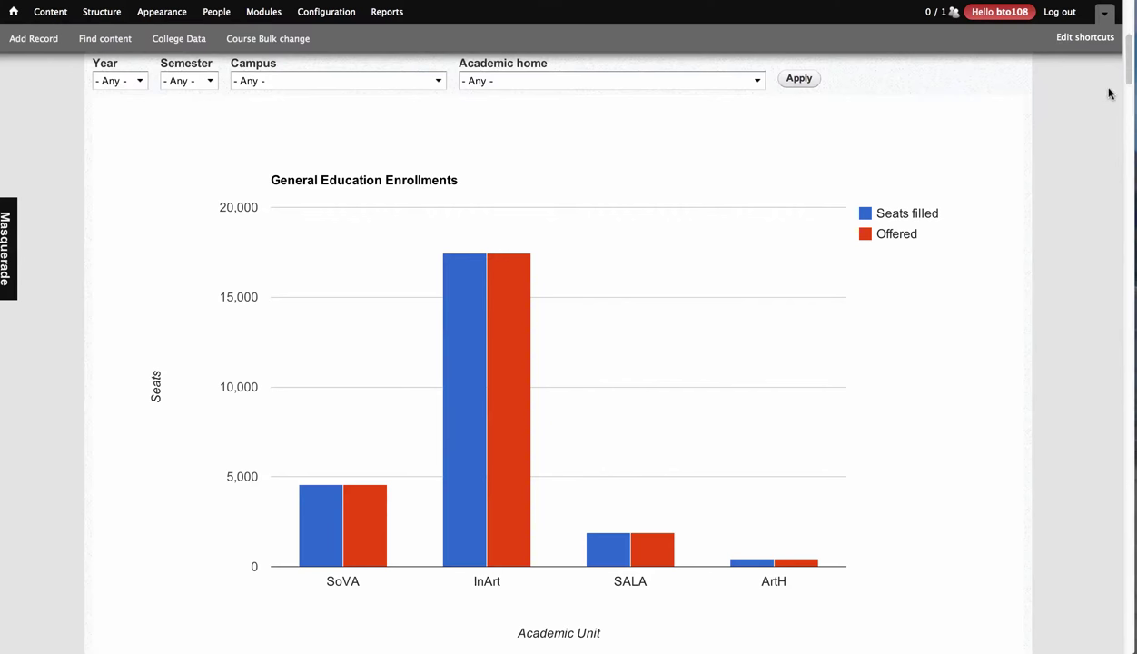
drag(1131, 92, 832, 164)
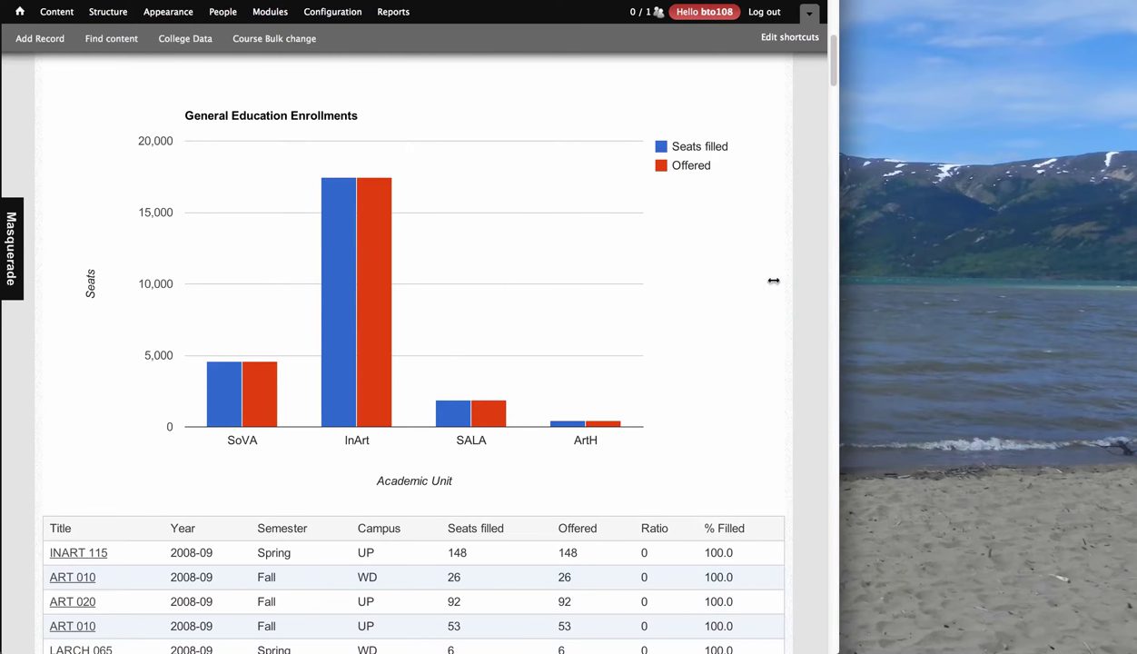
scroll(730, 355, up, 3)
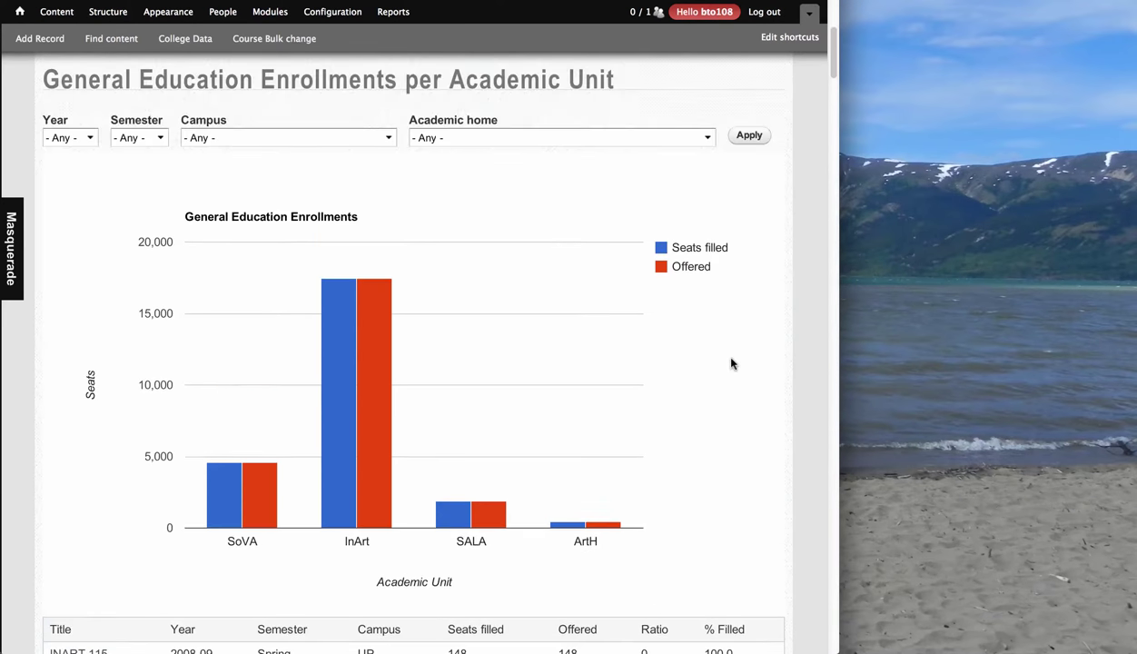
scroll(732, 365, down, 1)
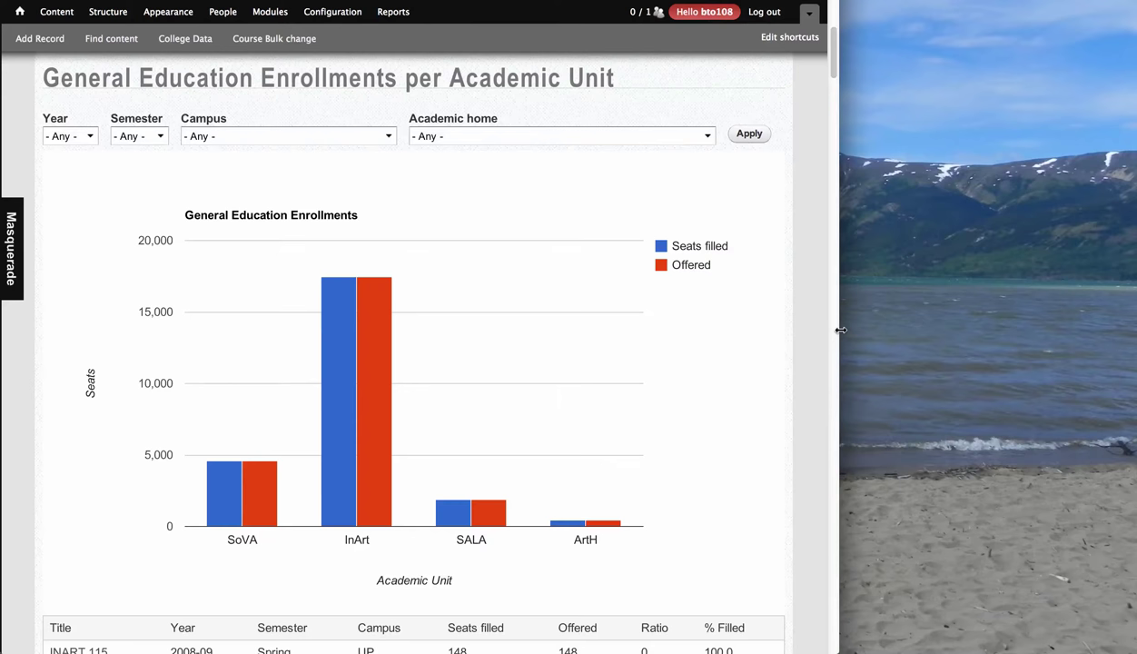
drag(841, 330, 609, 351)
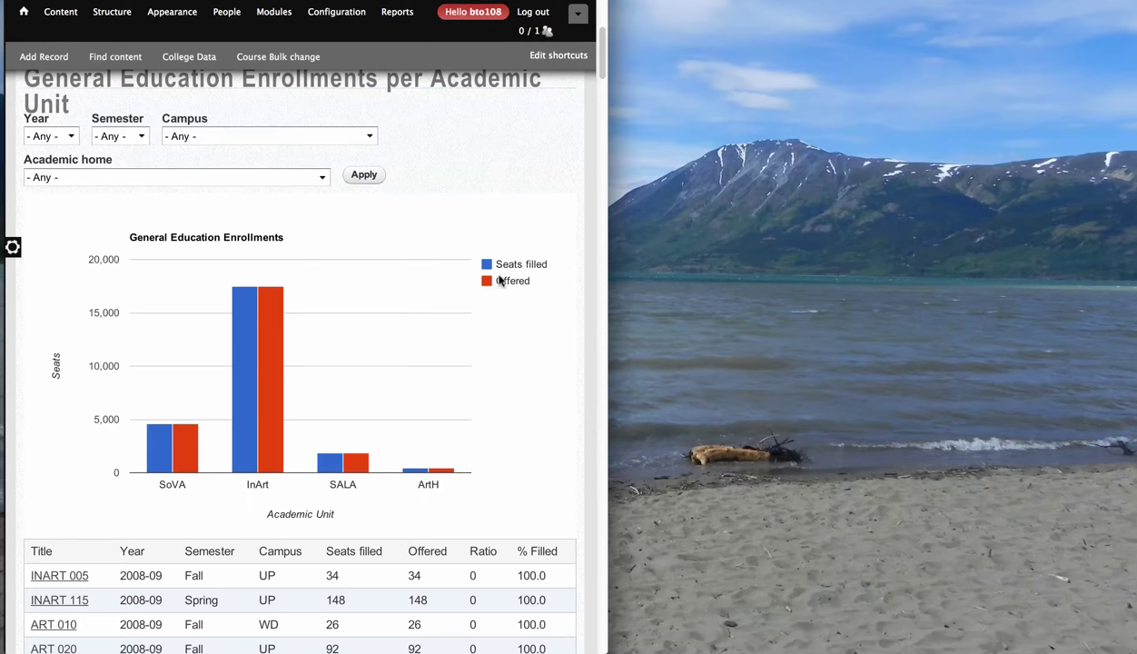
drag(612, 169, 173, 188)
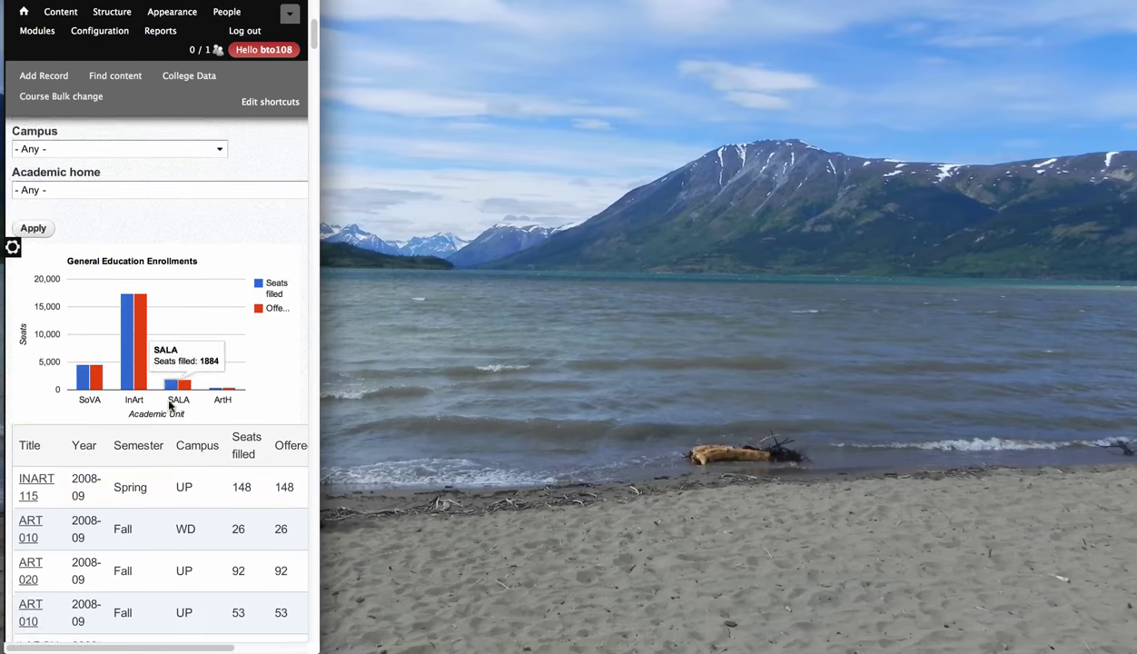
scroll(170, 405, down, 3)
mouse_move(177, 647)
mouse_down()
mouse_move(248, 647)
mouse_move(179, 648)
mouse_up()
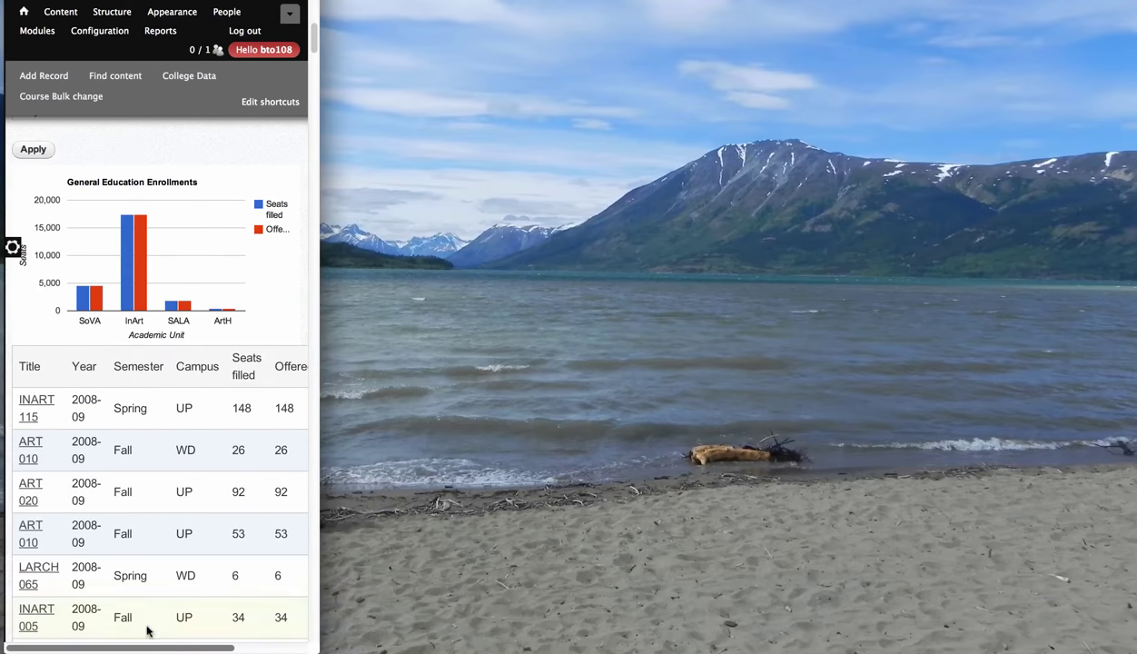
scroll(121, 500, up, 4)
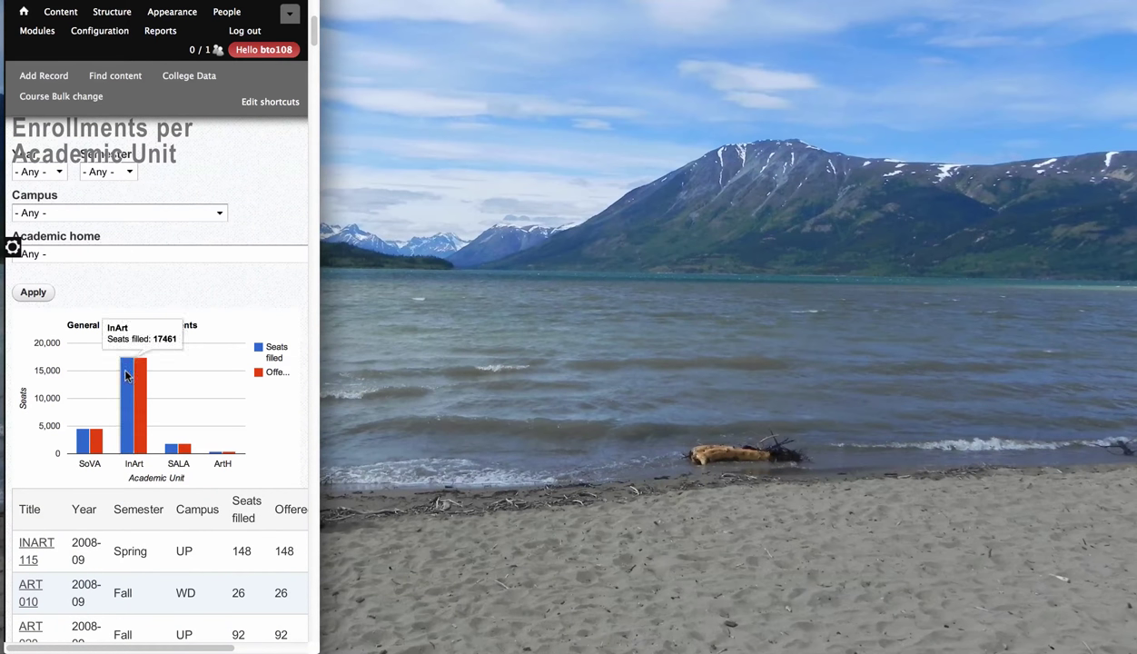
mouse_move(172, 452)
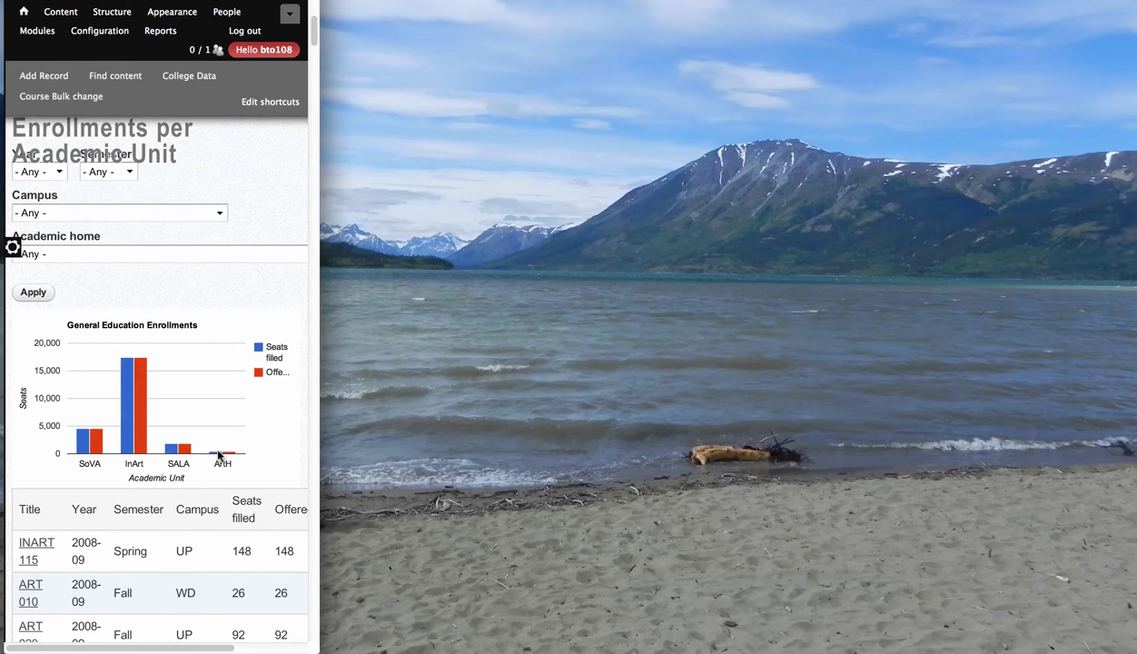
drag(323, 242, 1063, 307)
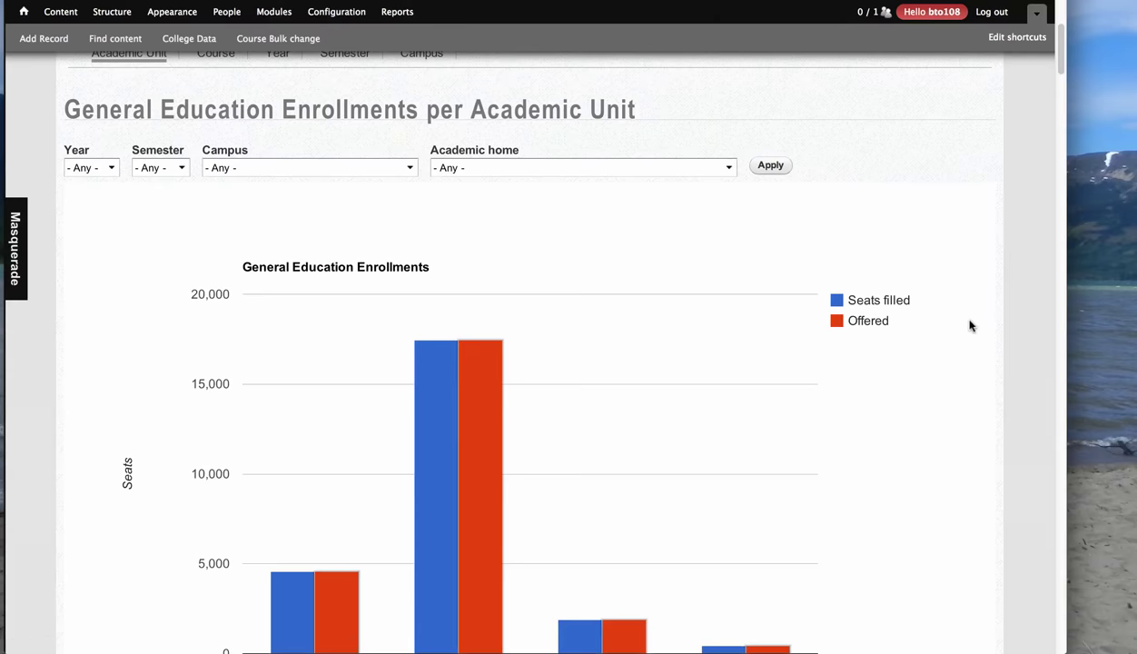
Go to the College Data page showing the Courses by Academic Unit pie chart.
scroll(1024, 340, down, 5)
scroll(1023, 343, up, 10)
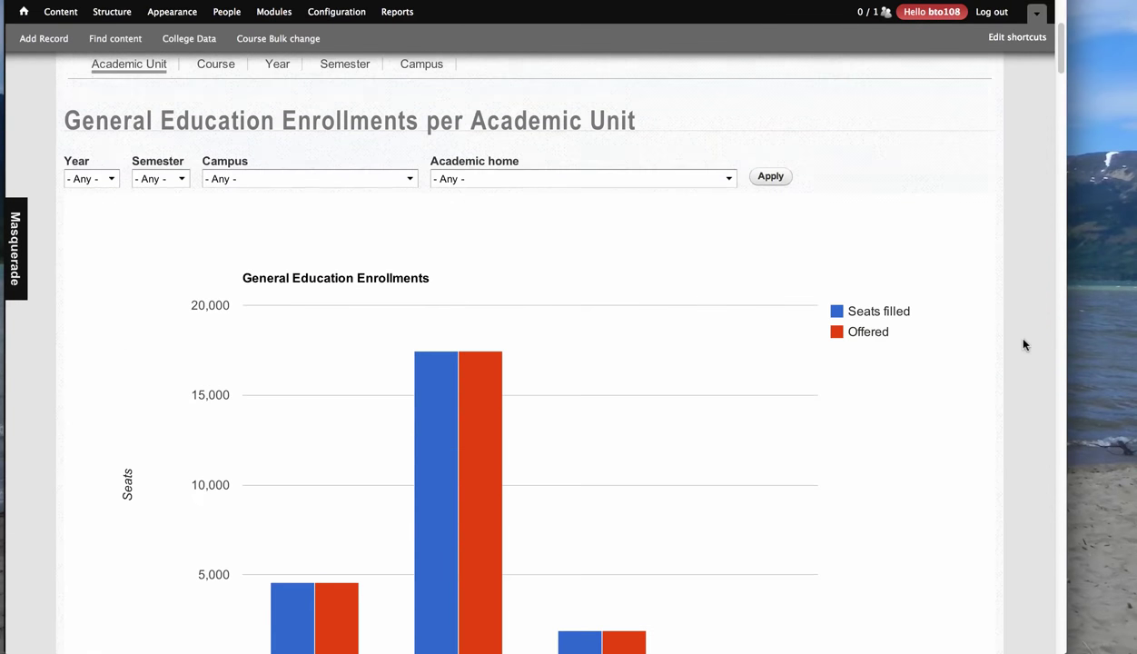
scroll(993, 301, down, 4)
scroll(992, 301, up, 4)
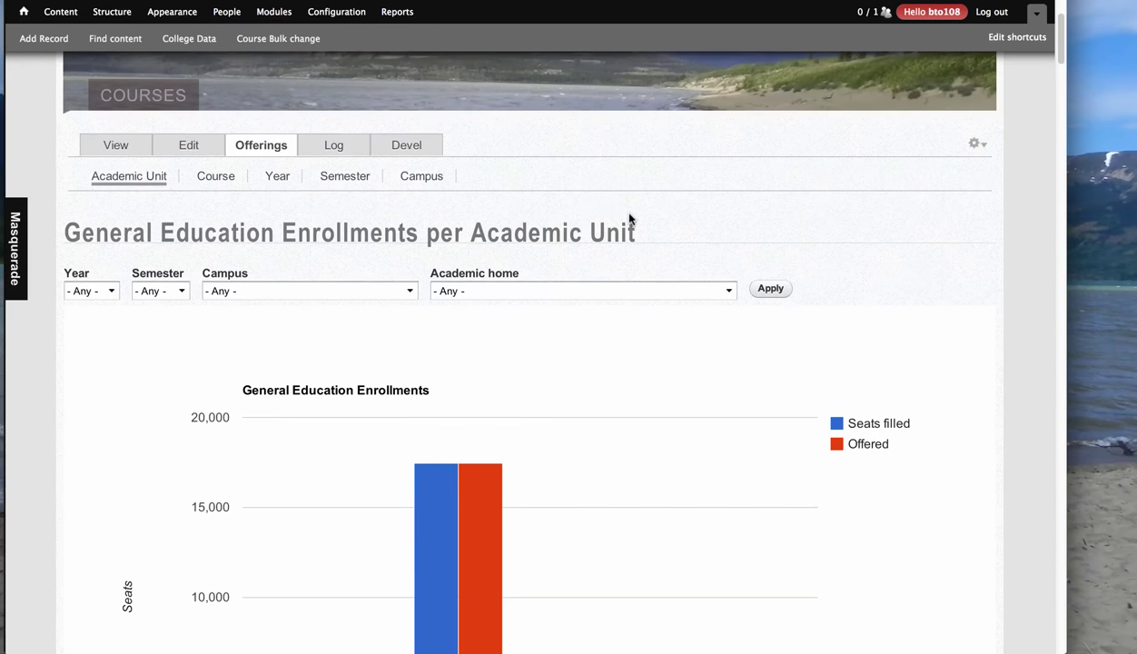
scroll(291, 250, up, 2)
click(187, 38)
scroll(347, 177, down, 2)
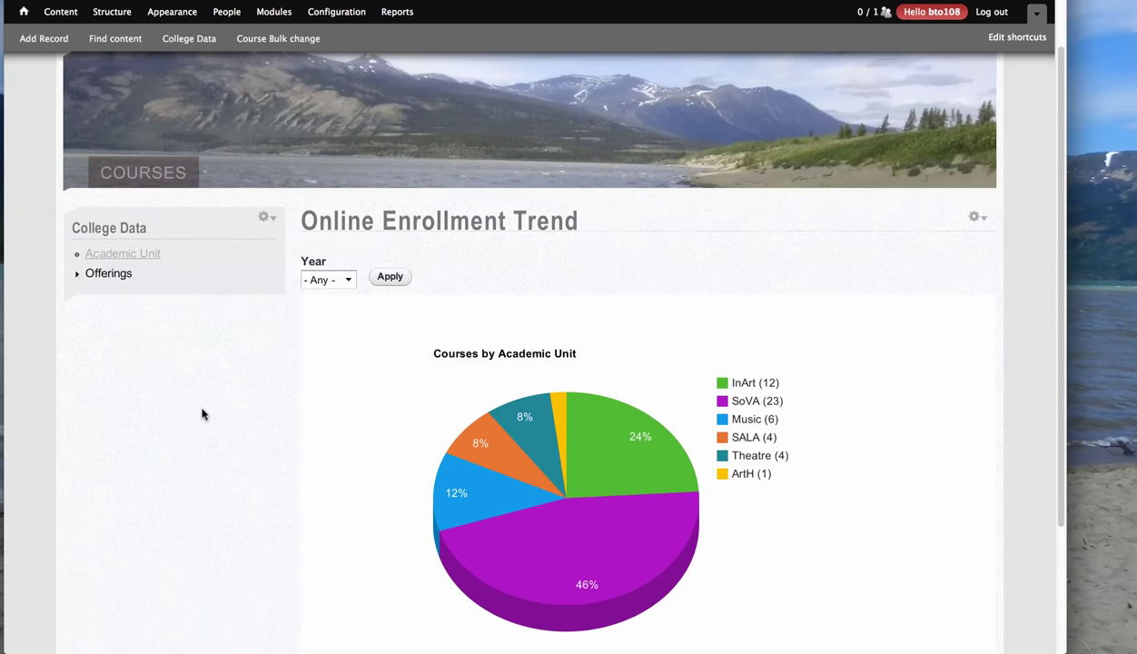
scroll(218, 427, down, 3)
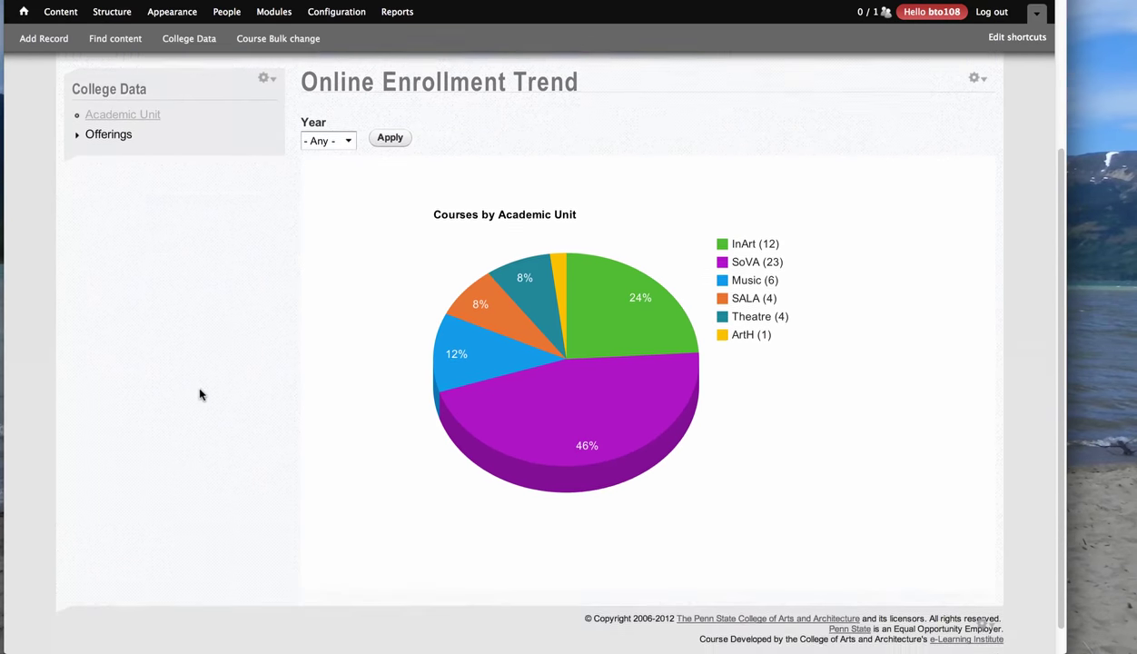
scroll(213, 413, up, 2)
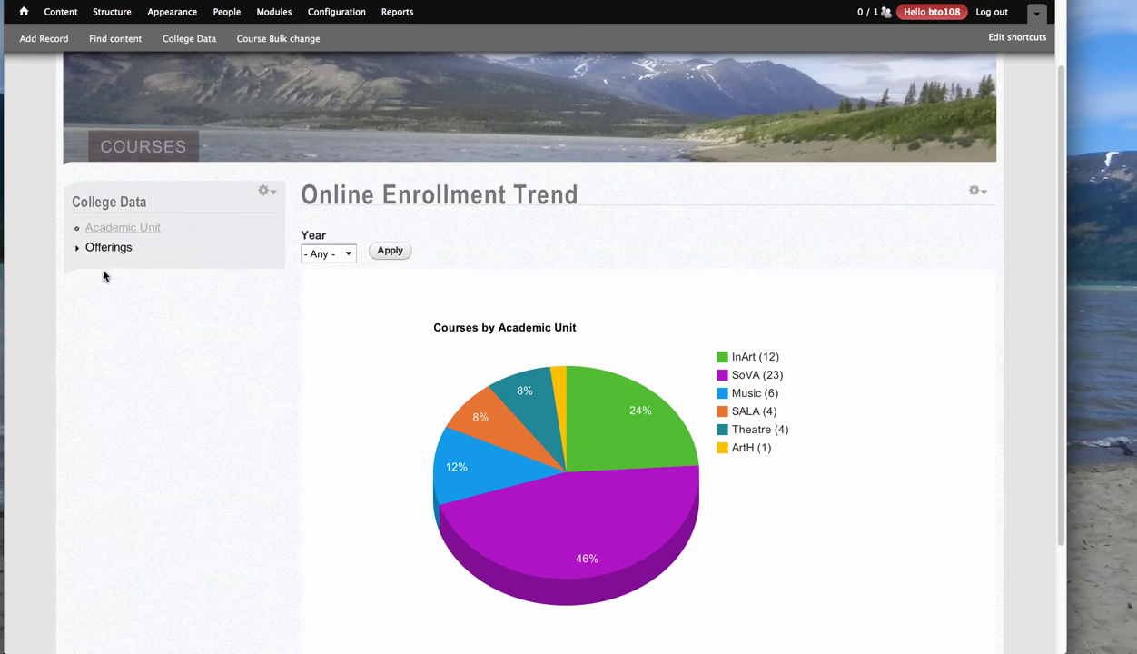
Resize the window narrower and wider to watch the pie chart scale.
drag(1053, 291, 612, 272)
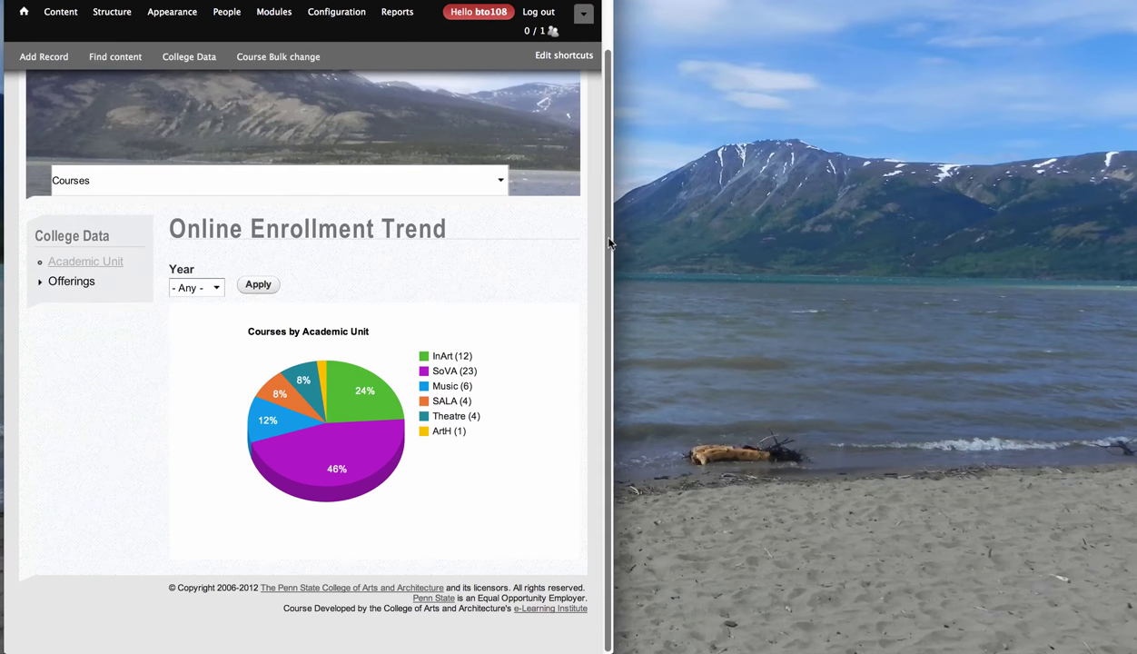
drag(608, 239, 481, 244)
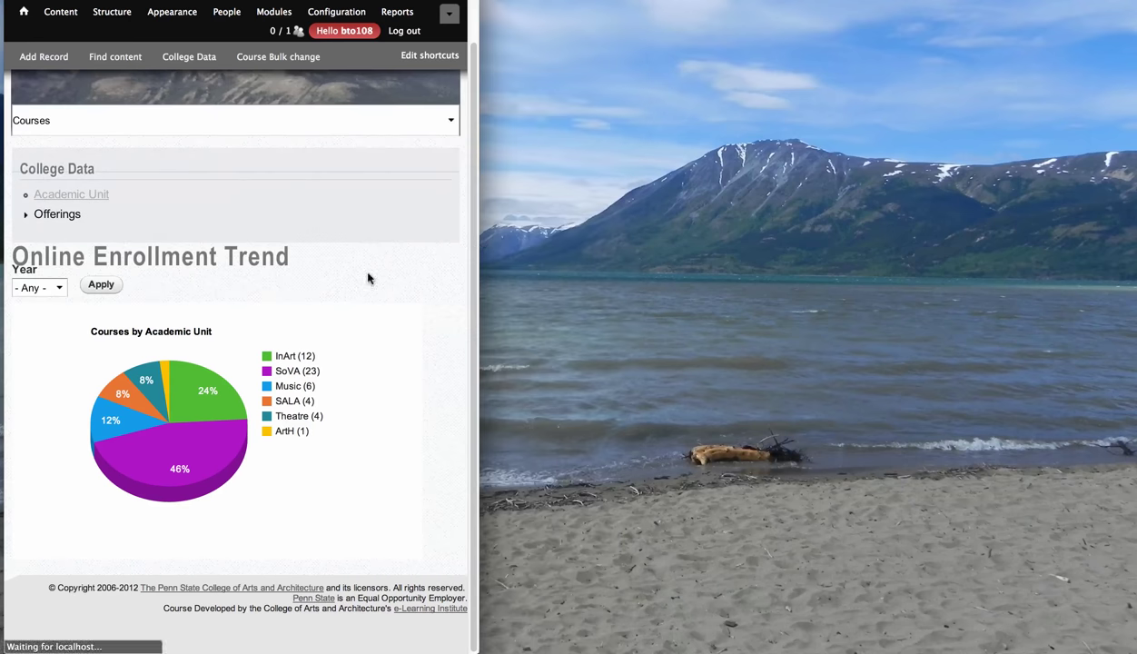
drag(481, 233, 1134, 313)
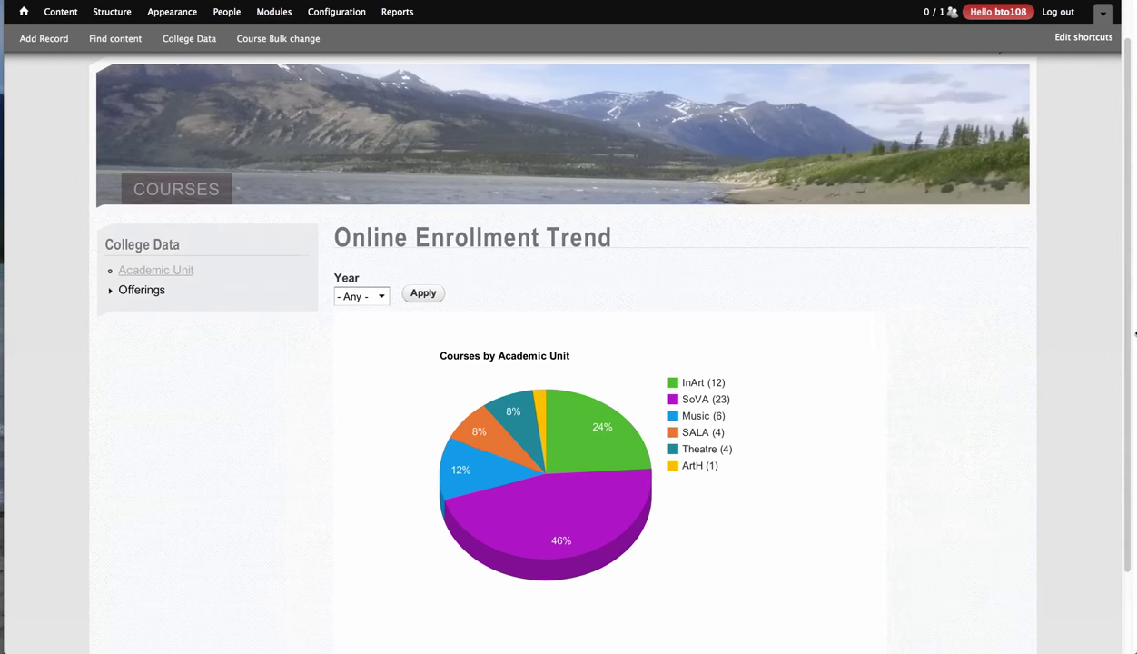